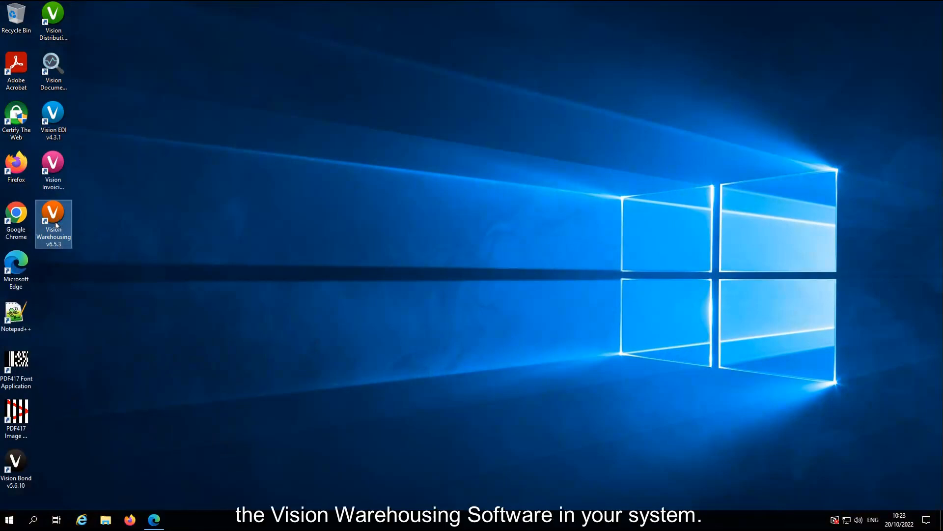
Step: Launch Vision Warehousing and log in, entering the account password in the login dialog
{"action": "double_click", "coordinate": [66, 246]}
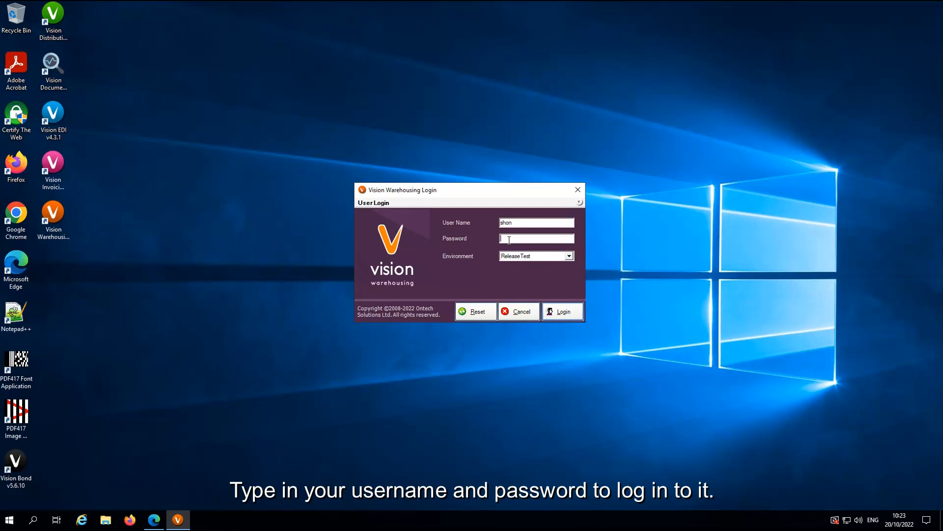
{"action": "type", "text": "*"}
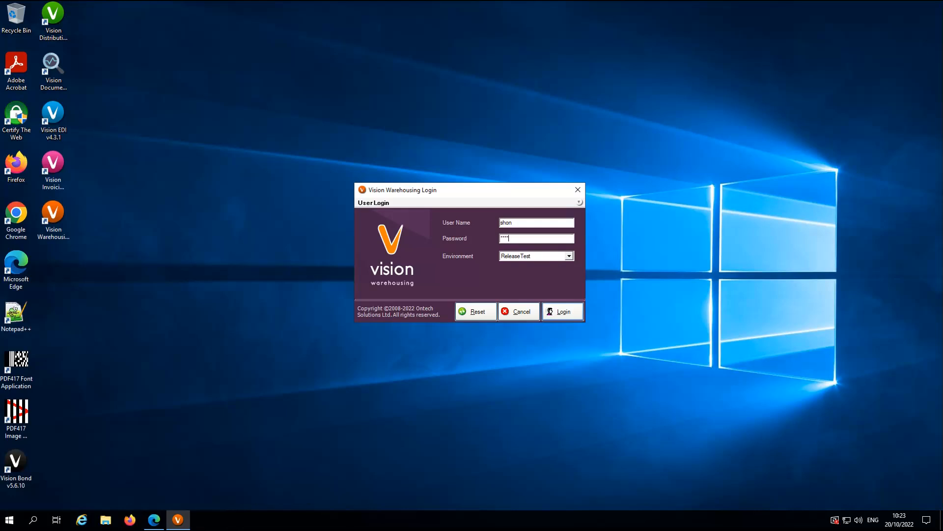
{"action": "left_click", "coordinate": [551, 310]}
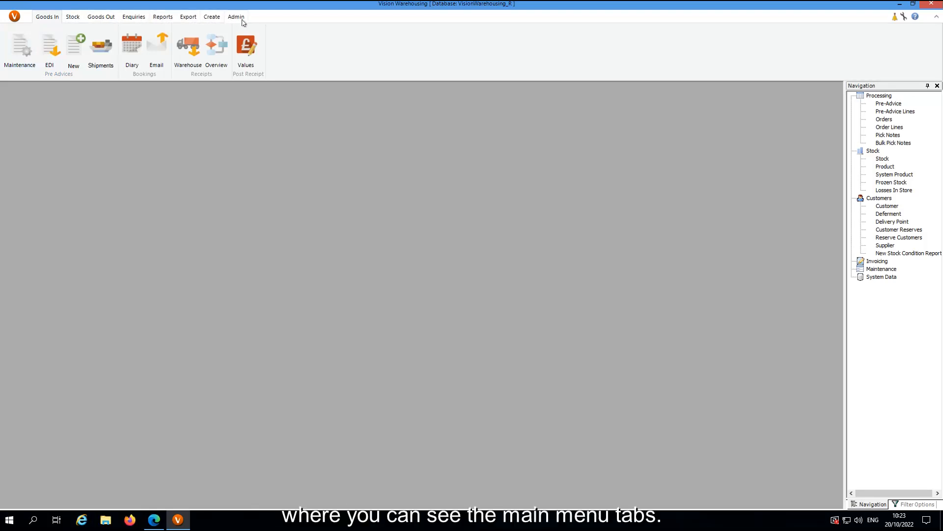
Step: Open Site Management from the admin options and select the MA site code
{"action": "left_click", "coordinate": [71, 19]}
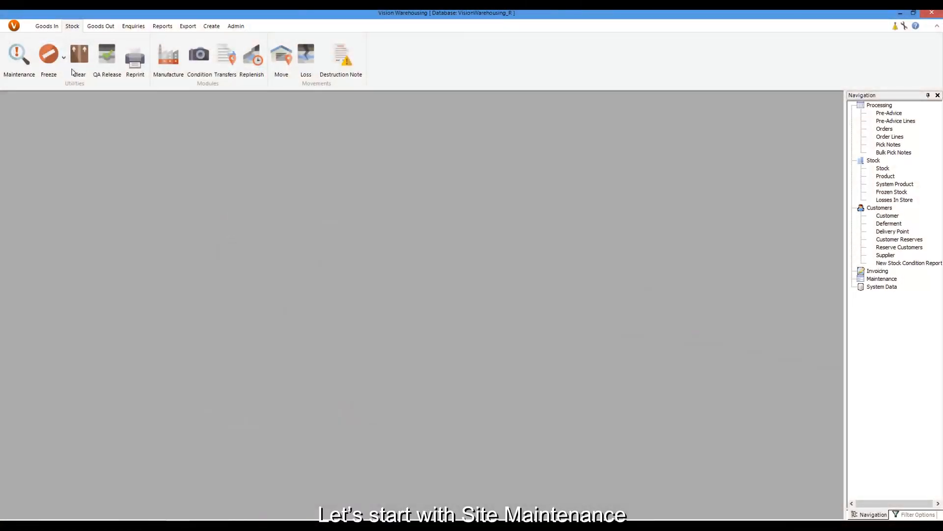
{"action": "left_click", "coordinate": [237, 27]}
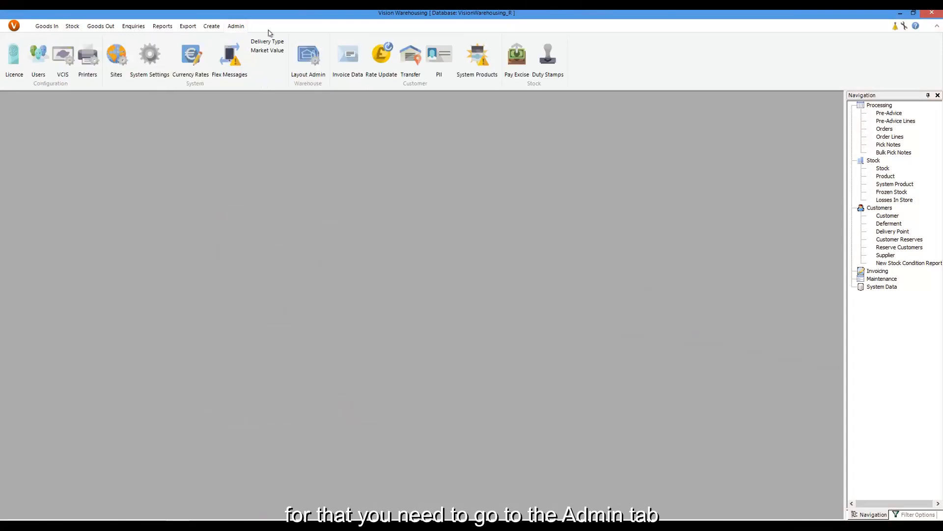
{"action": "left_click", "coordinate": [116, 55]}
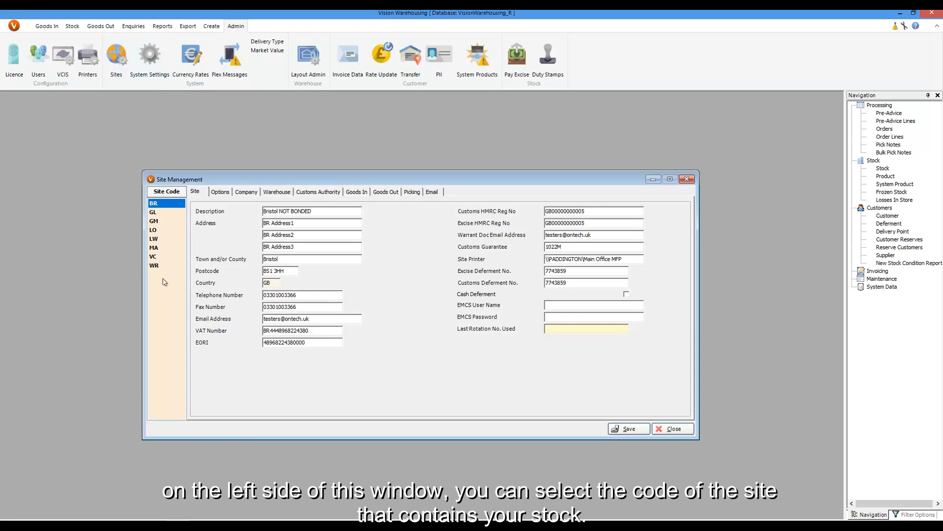
{"action": "left_click", "coordinate": [152, 250]}
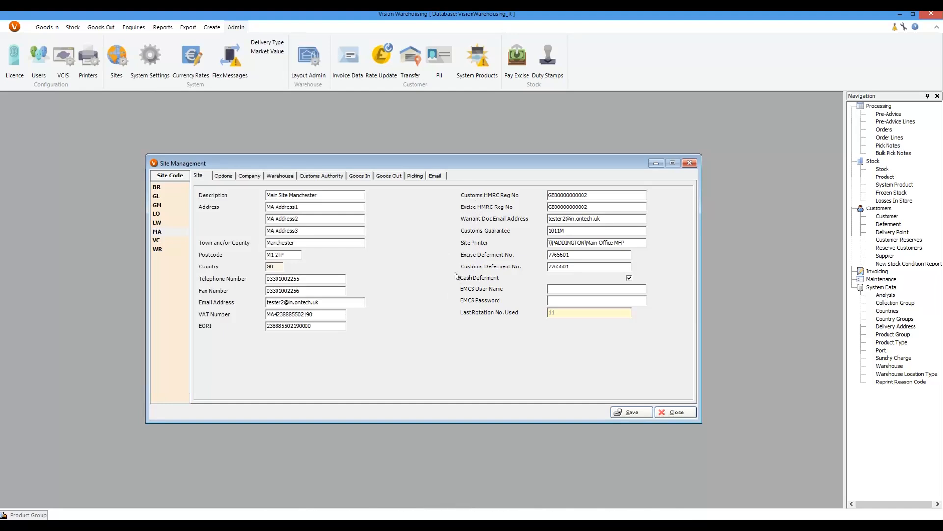
Step: Enable Validate CR Location in the MA site's Goods In settings, save and confirm, then close Site Management
{"action": "left_click", "coordinate": [365, 178]}
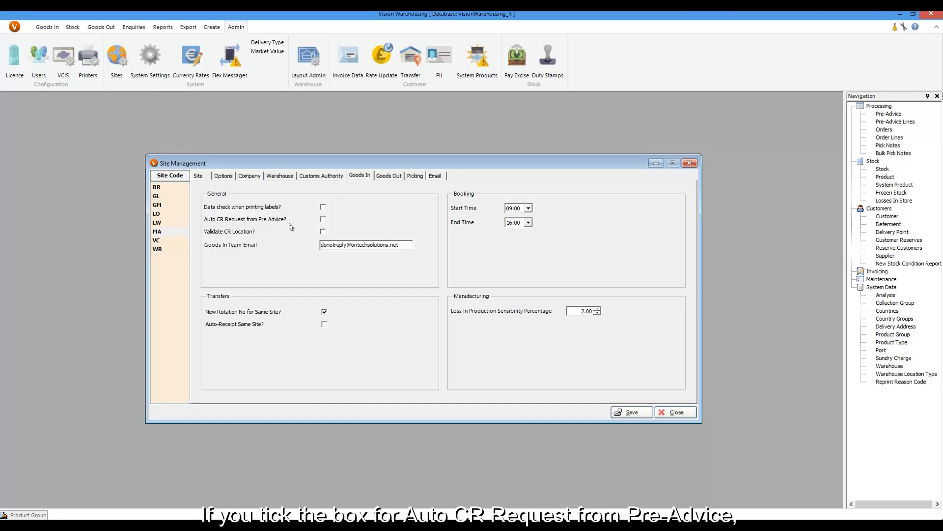
{"action": "left_click", "coordinate": [323, 219]}
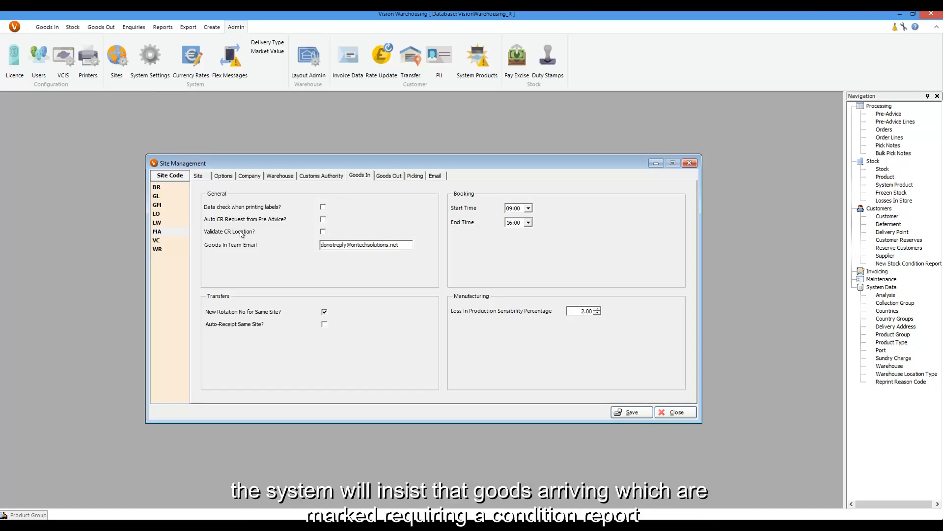
{"action": "left_click", "coordinate": [323, 232]}
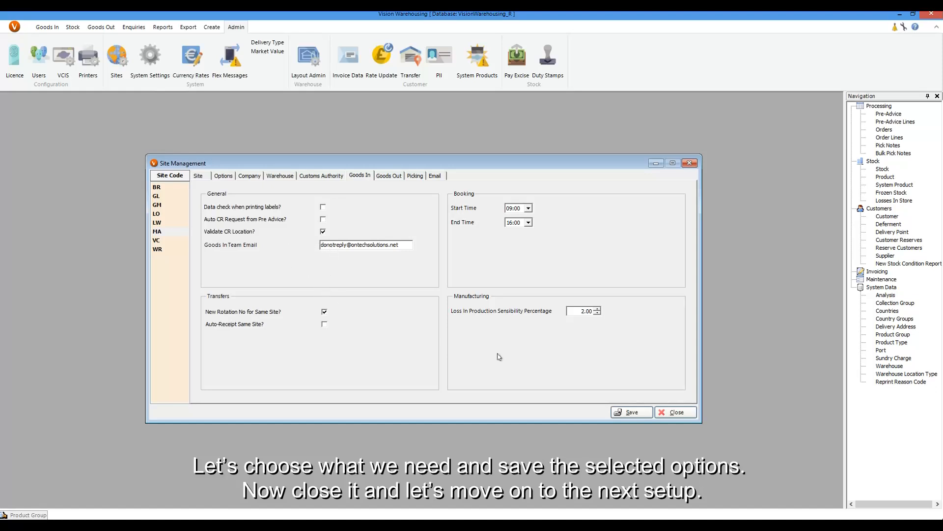
{"action": "left_click", "coordinate": [639, 412]}
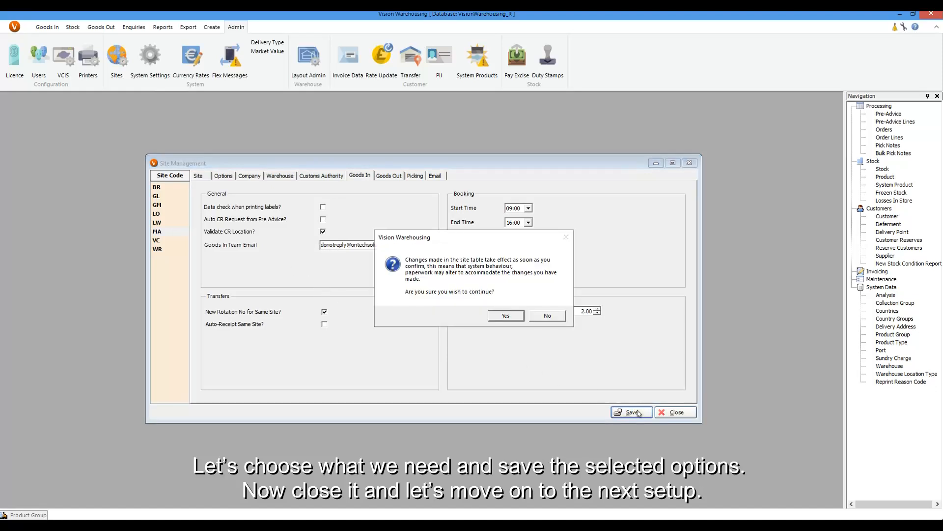
{"action": "left_click", "coordinate": [513, 316]}
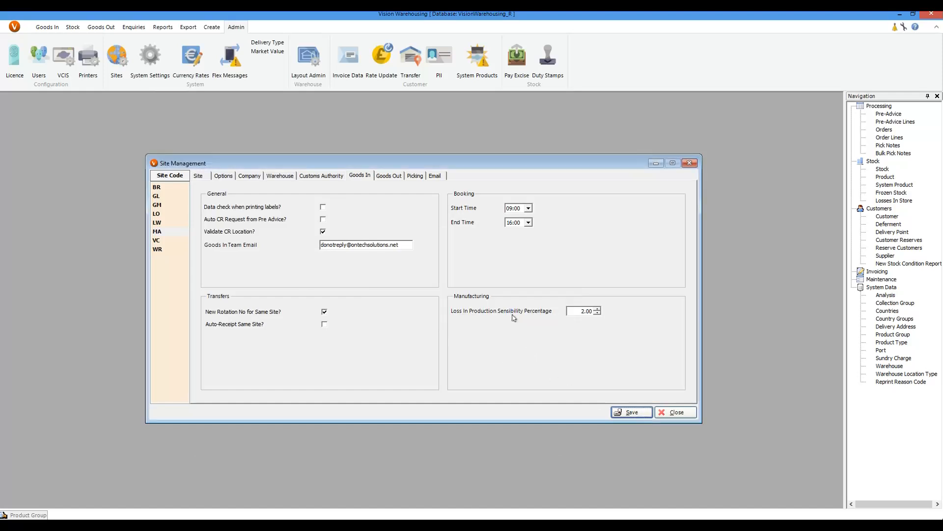
{"action": "left_click", "coordinate": [671, 414]}
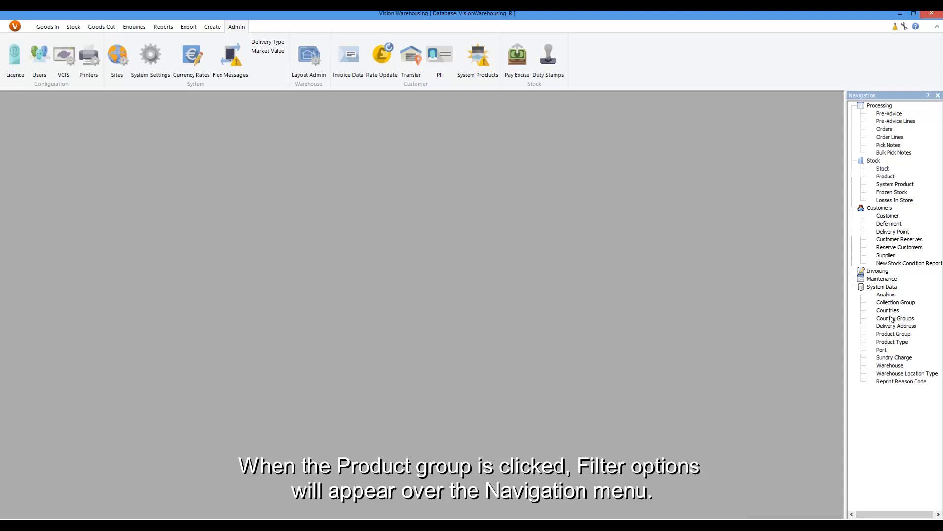
Step: Search the product groups and open the UV_WINES group to review its Auto Condition Report setting, then close it
{"action": "left_click", "coordinate": [892, 336]}
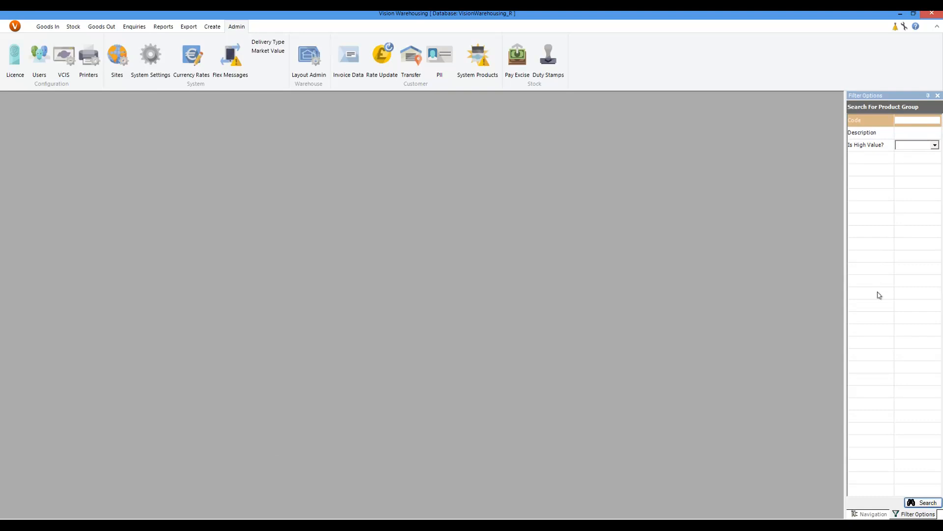
{"action": "left_click", "coordinate": [926, 503]}
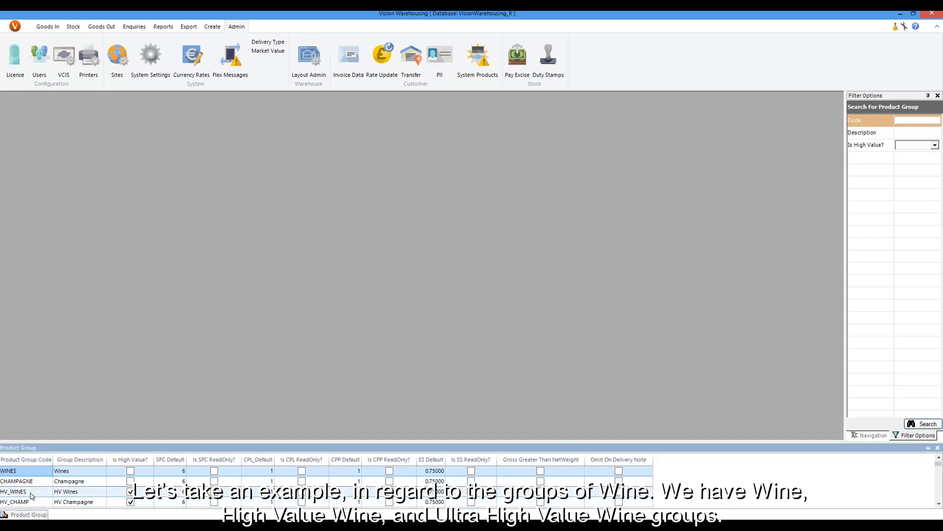
{"action": "scroll", "coordinate": [31, 495], "scroll_direction": "down", "scroll_amount": 1}
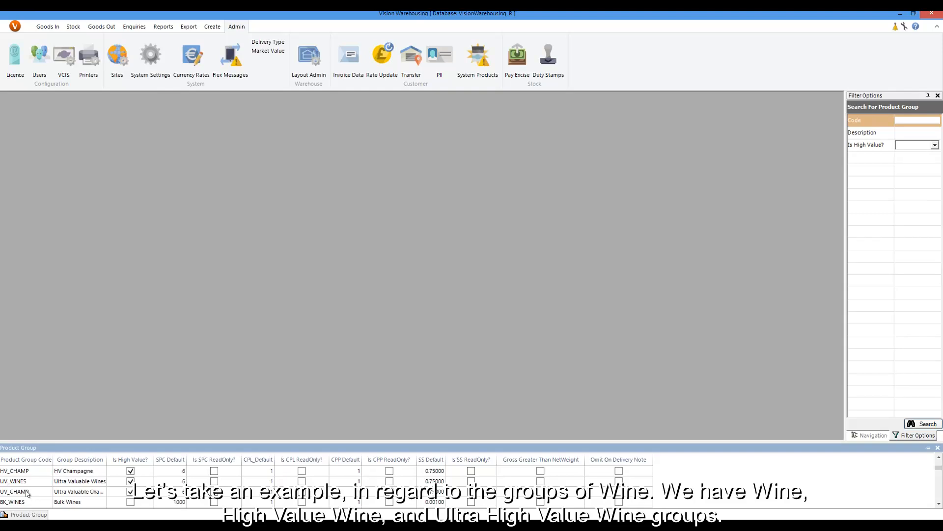
{"action": "left_click", "coordinate": [16, 485]}
{"action": "left_click", "coordinate": [16, 484]}
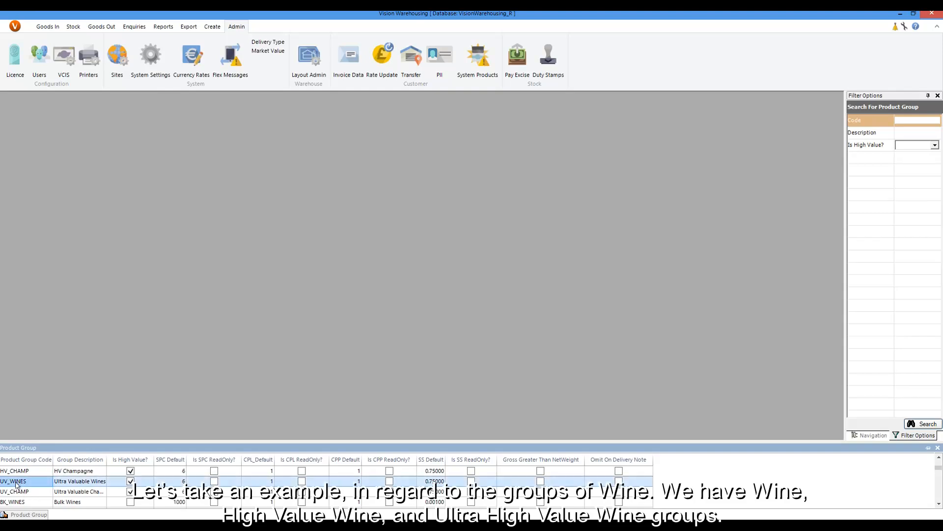
{"action": "double_click", "coordinate": [17, 484]}
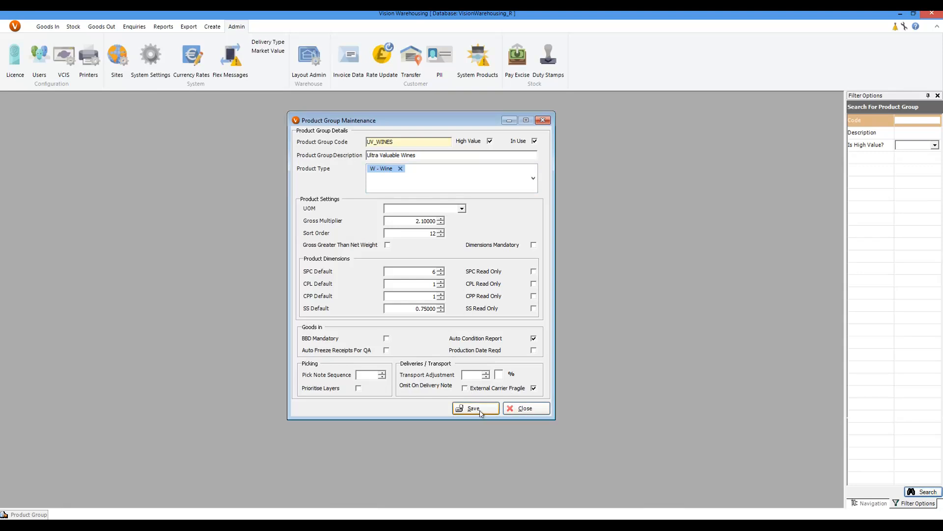
{"action": "left_click", "coordinate": [511, 411]}
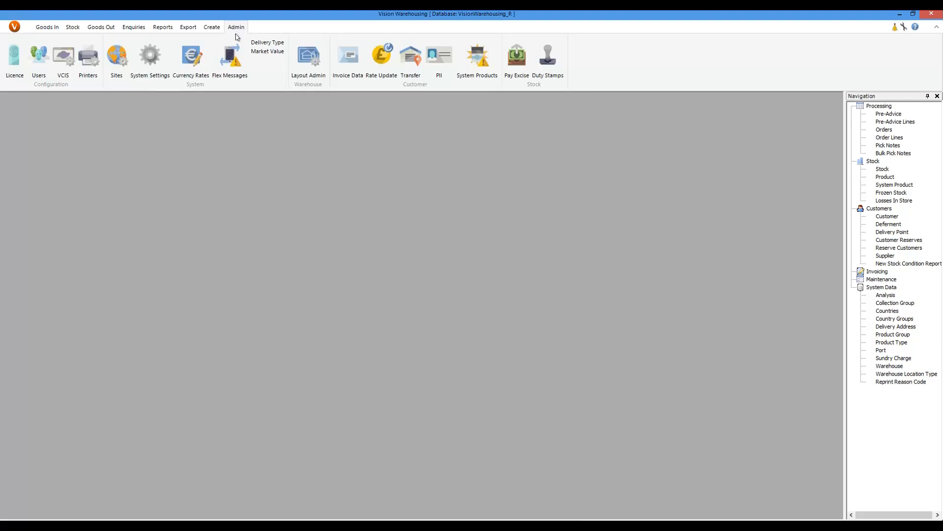
Step: Open Delivery Type Maintenance to review the Auto CR column, then close it
{"action": "left_click", "coordinate": [276, 43]}
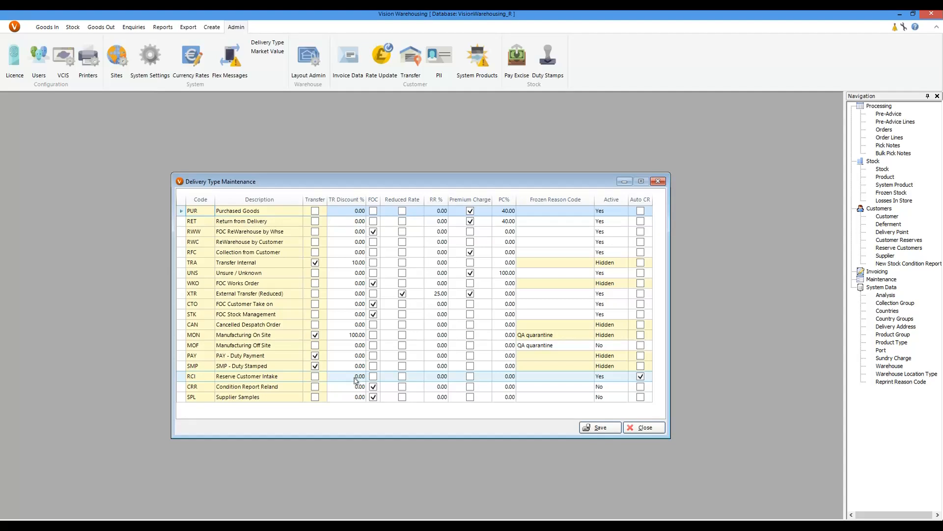
{"action": "left_click", "coordinate": [653, 432]}
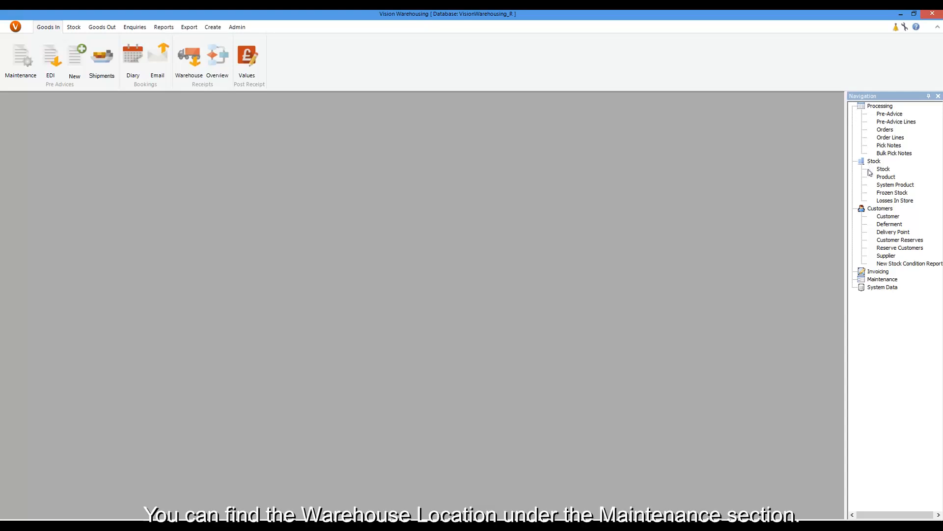
Step: Search warehouse locations, open PHOTO BOOTH 1, set its location type to Condition Report and save
{"action": "left_click", "coordinate": [873, 280]}
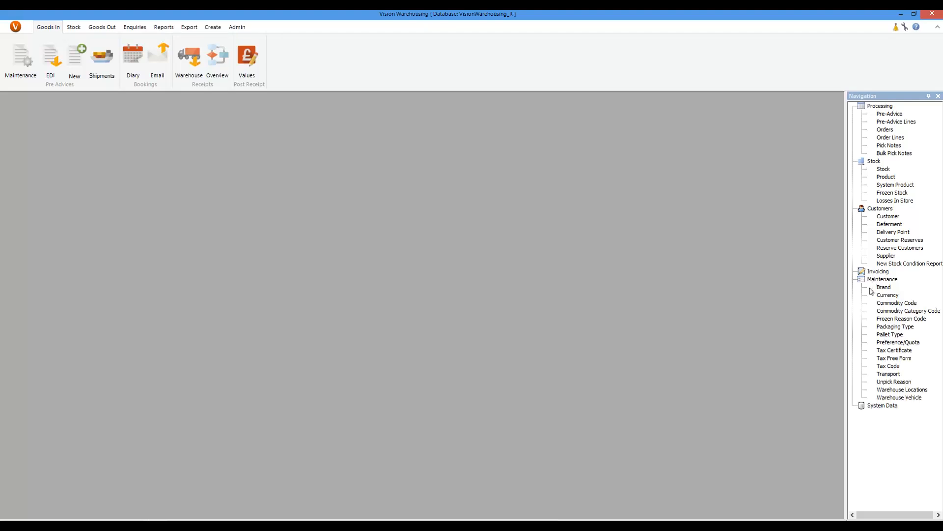
{"action": "left_click", "coordinate": [897, 390]}
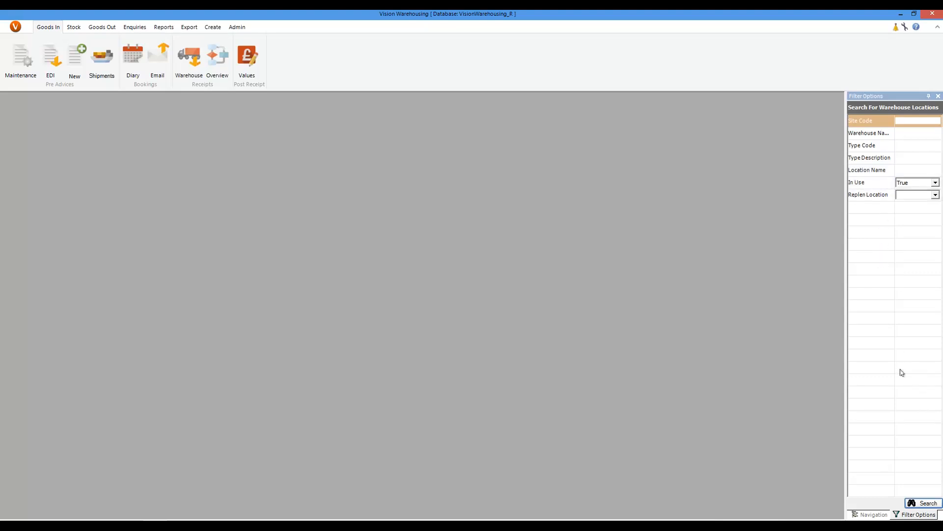
{"action": "left_click", "coordinate": [925, 504]}
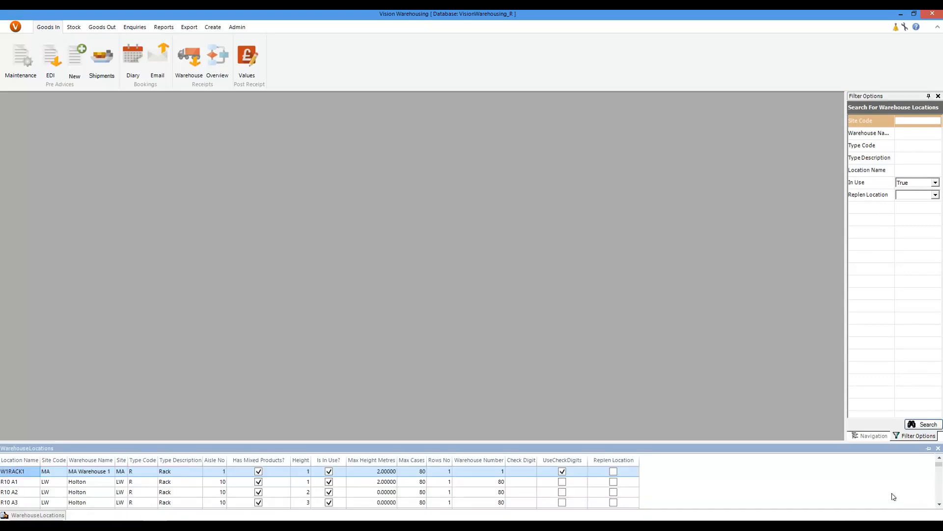
{"action": "scroll", "coordinate": [65, 485], "scroll_direction": "down", "scroll_amount": 5}
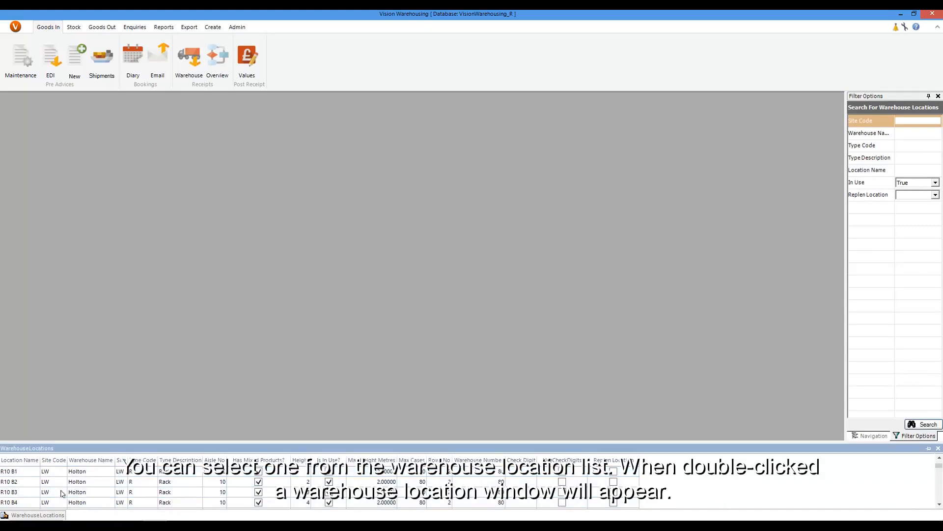
{"action": "scroll", "coordinate": [58, 494], "scroll_direction": "down", "scroll_amount": 10}
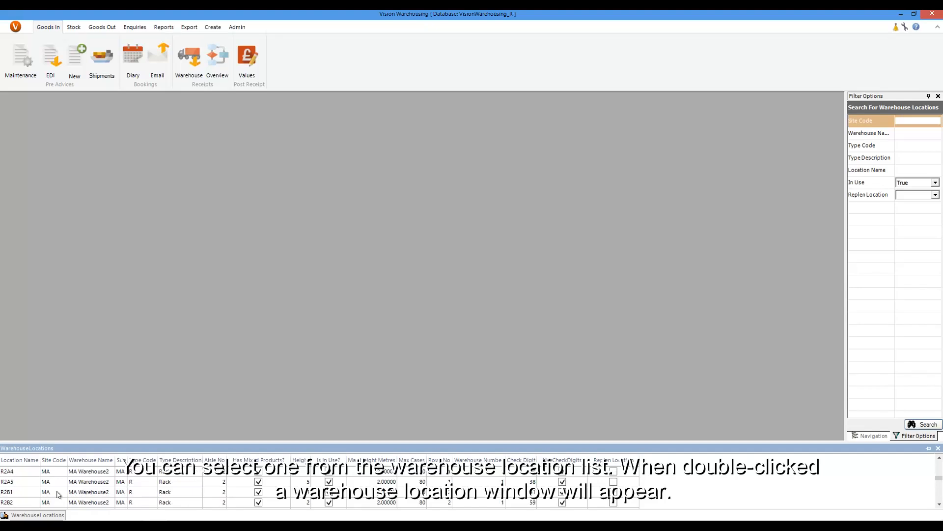
{"action": "scroll", "coordinate": [58, 494], "scroll_direction": "down", "scroll_amount": 10}
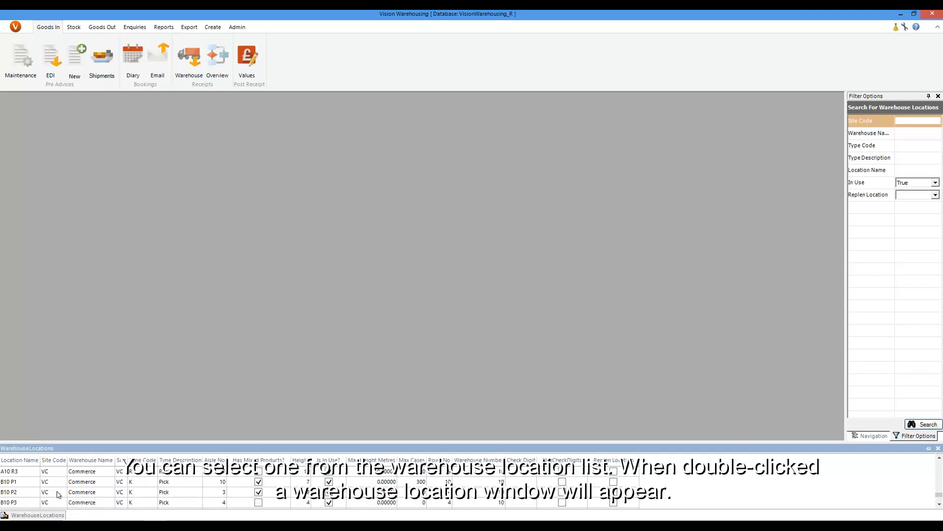
{"action": "left_click", "coordinate": [26, 495]}
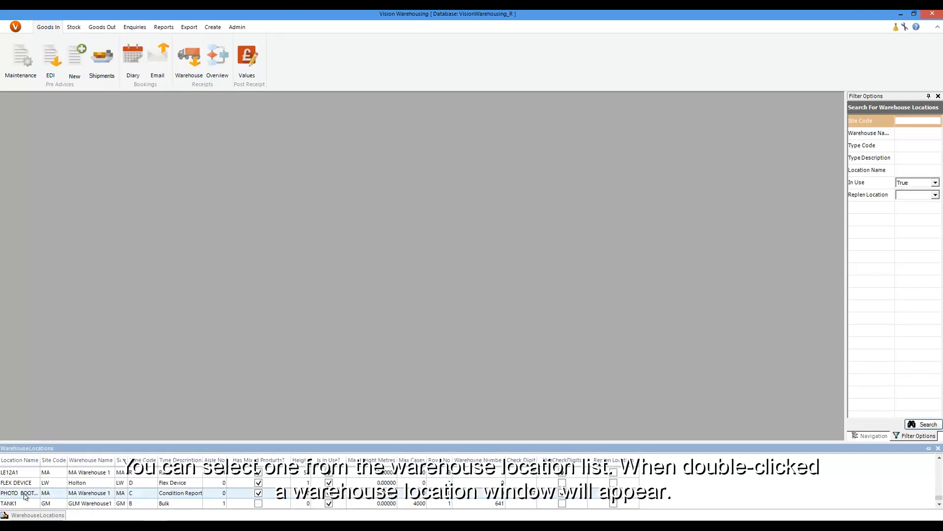
{"action": "double_click", "coordinate": [26, 495]}
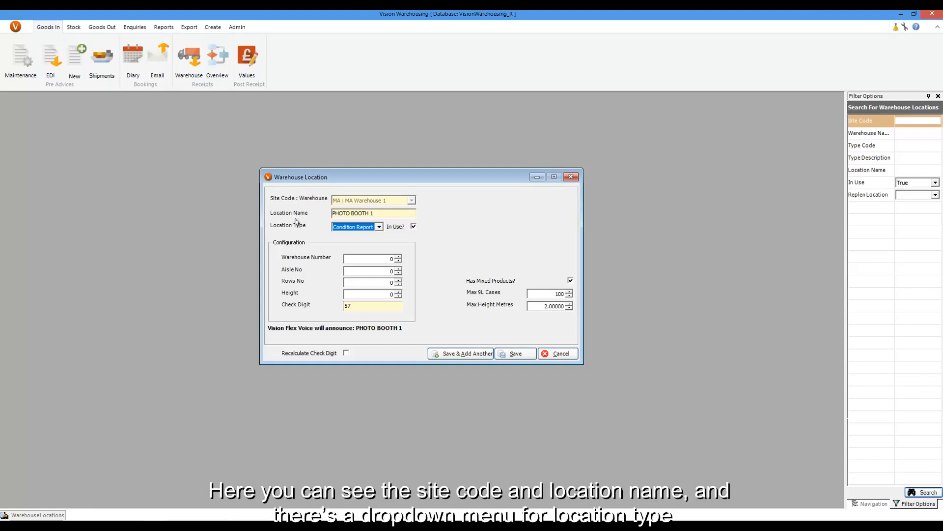
{"action": "left_click", "coordinate": [380, 228]}
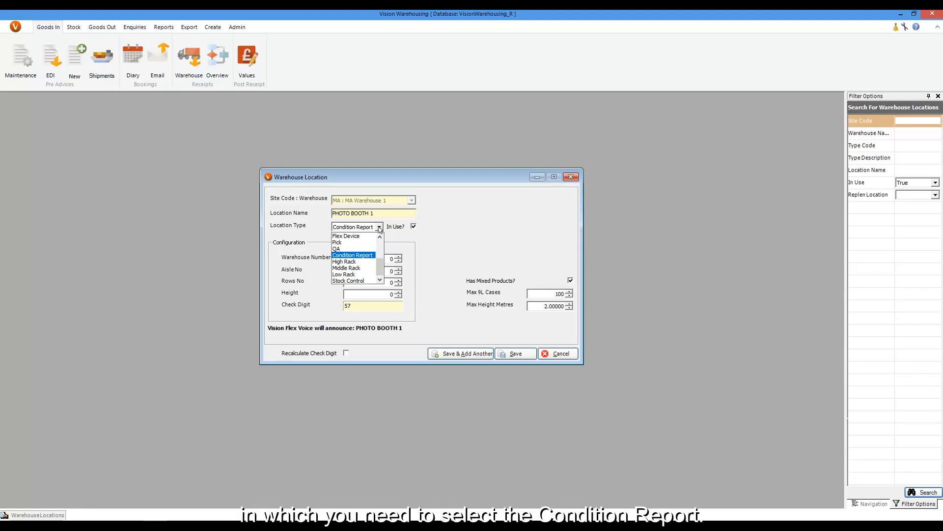
{"action": "left_click", "coordinate": [380, 227]}
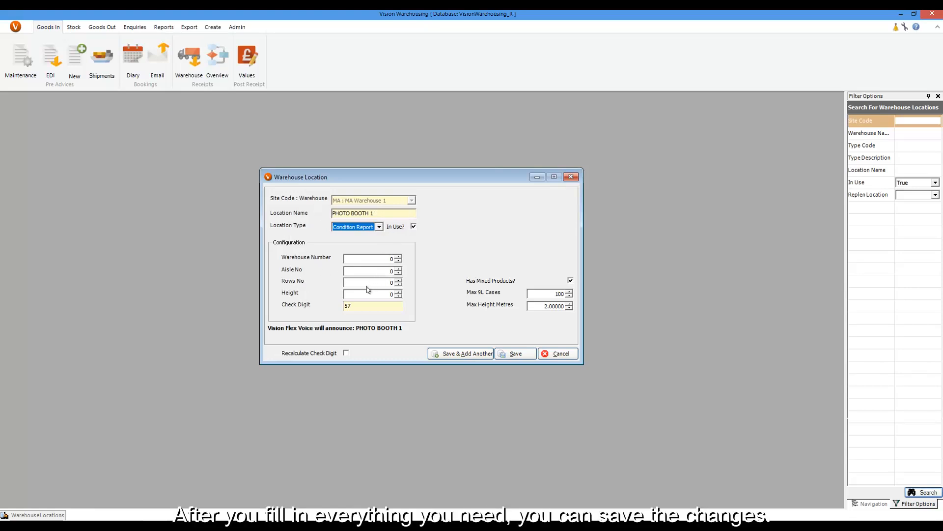
{"action": "left_click", "coordinate": [522, 358]}
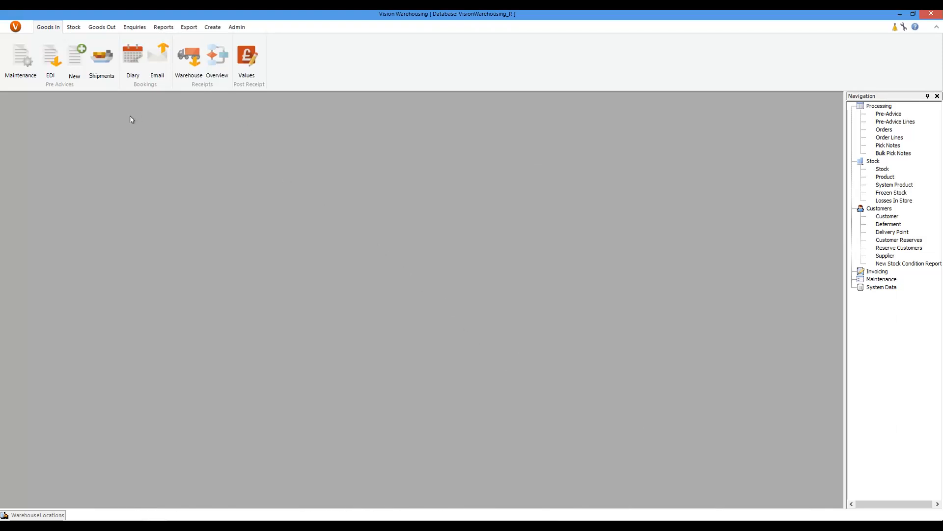
Step: Open User Maintenance and review a user's Cond Rep Licensed setting, then close the user dialog
{"action": "left_click", "coordinate": [237, 28]}
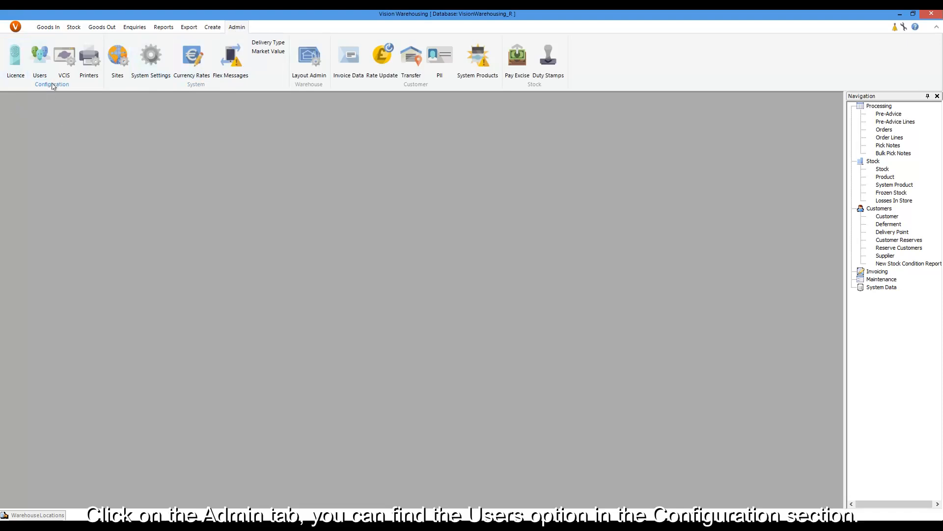
{"action": "left_click", "coordinate": [42, 59]}
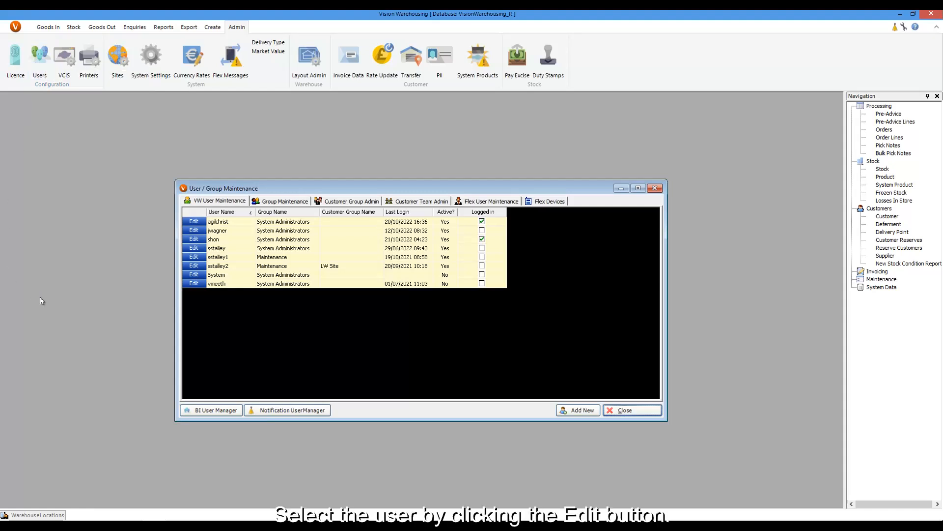
{"action": "left_click", "coordinate": [194, 239]}
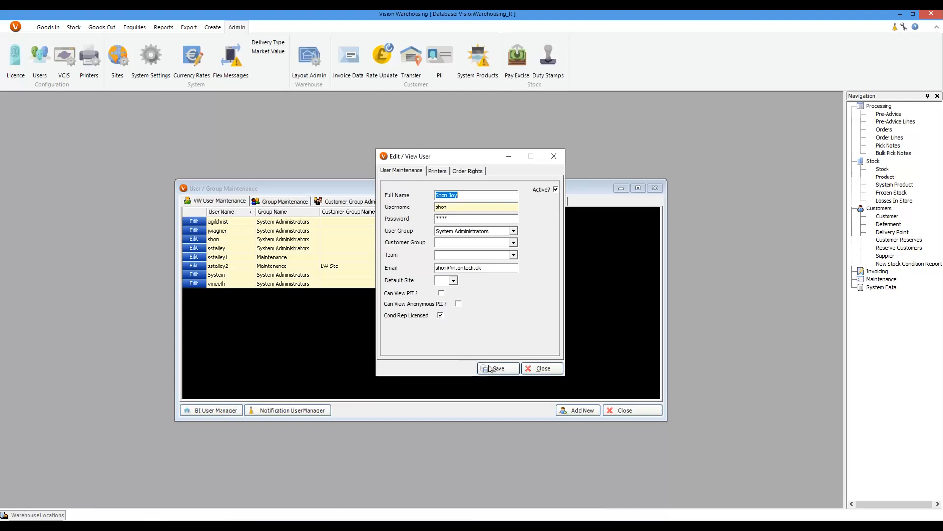
{"action": "left_click", "coordinate": [539, 369]}
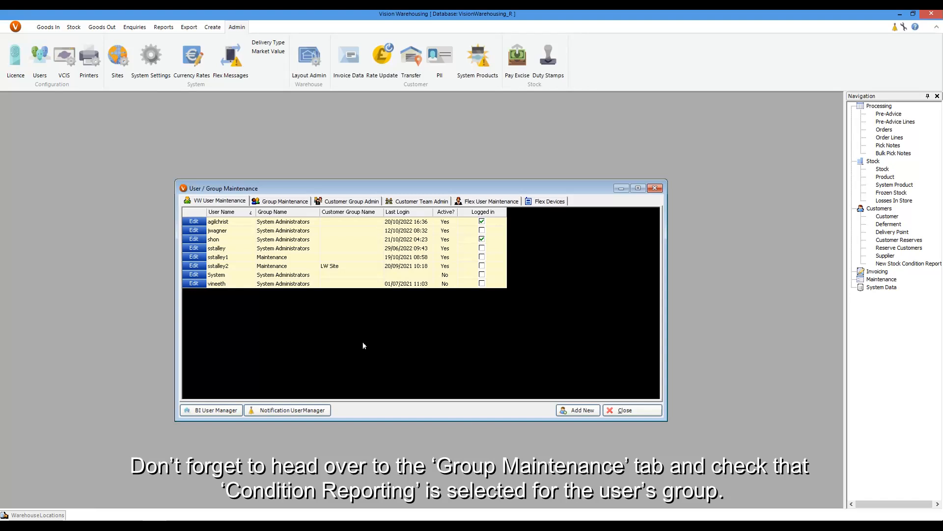
Step: Review the System Administrators group rights down to Condition Reporting under Stock Management, then close User / Group Maintenance
{"action": "left_click", "coordinate": [284, 202]}
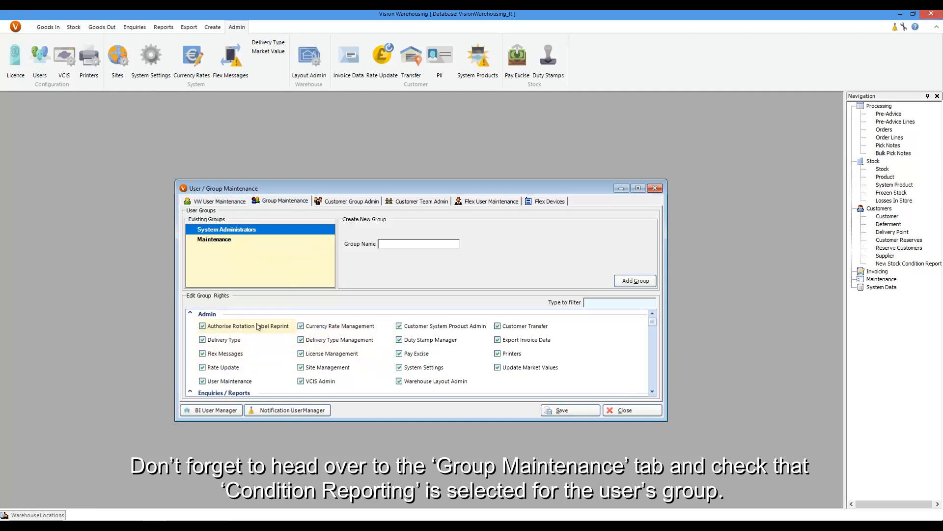
{"action": "scroll", "coordinate": [260, 330], "scroll_direction": "down", "scroll_amount": 3}
{"action": "scroll", "coordinate": [262, 332], "scroll_direction": "down", "scroll_amount": 6}
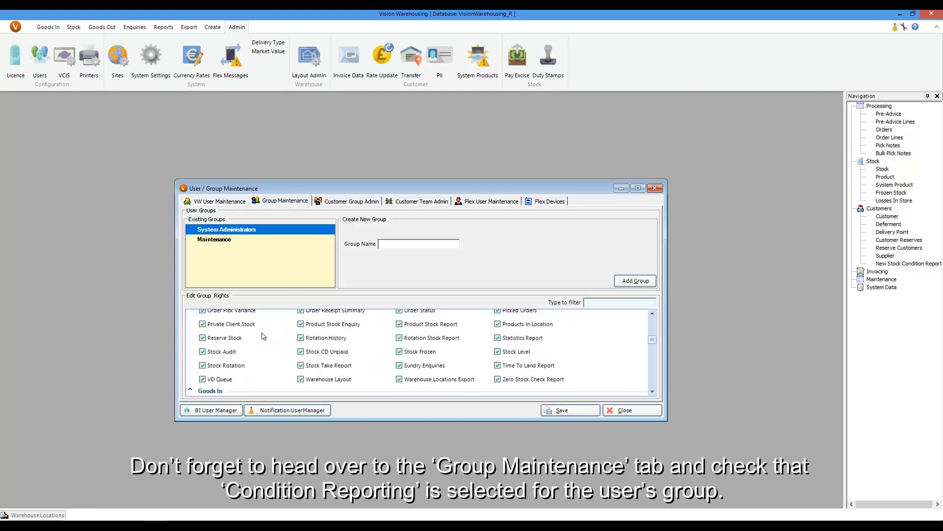
{"action": "scroll", "coordinate": [263, 338], "scroll_direction": "down", "scroll_amount": 6}
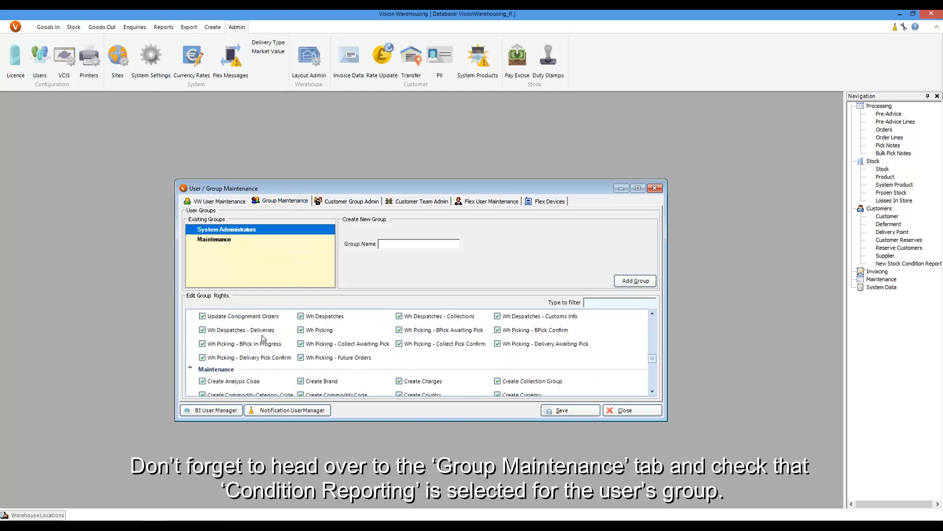
{"action": "scroll", "coordinate": [262, 339], "scroll_direction": "down", "scroll_amount": 6}
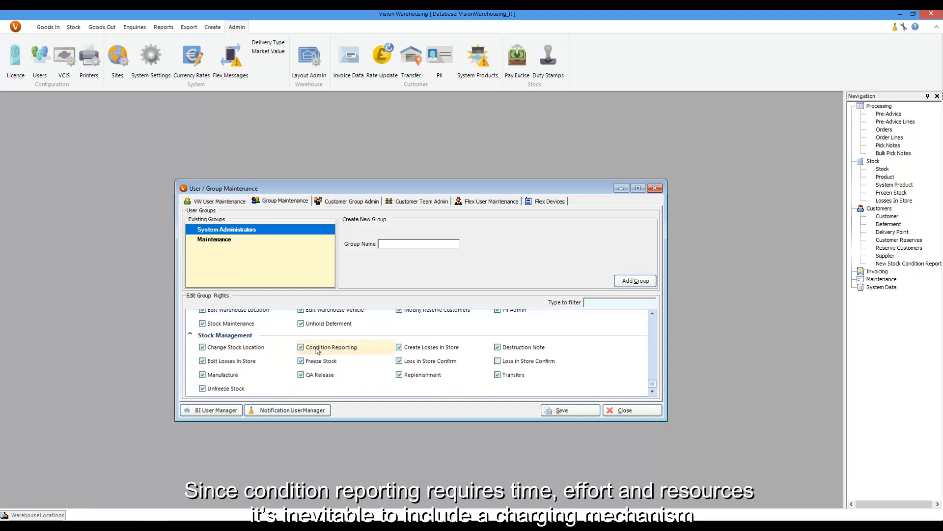
{"action": "left_click", "coordinate": [616, 411]}
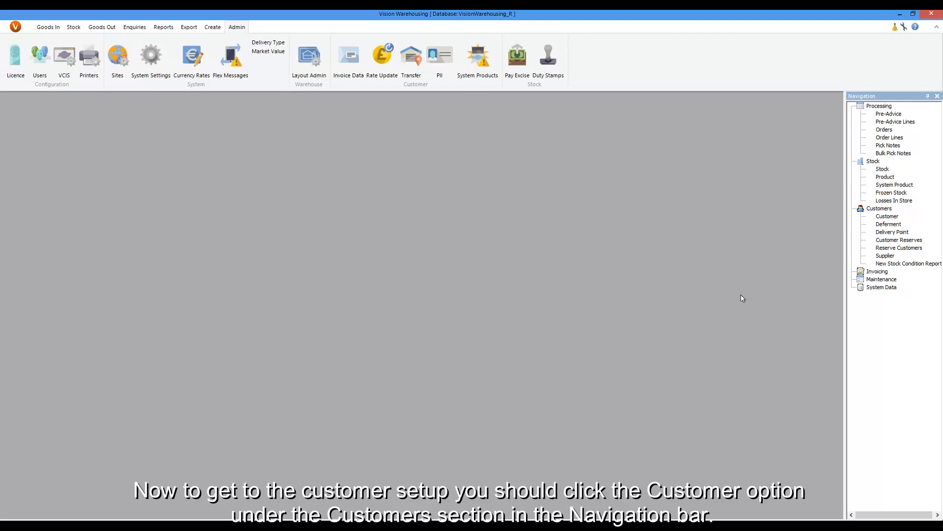
Step: Search customers by customer code, open the matching customer's maintenance record and close the results list
{"action": "left_click", "coordinate": [896, 219]}
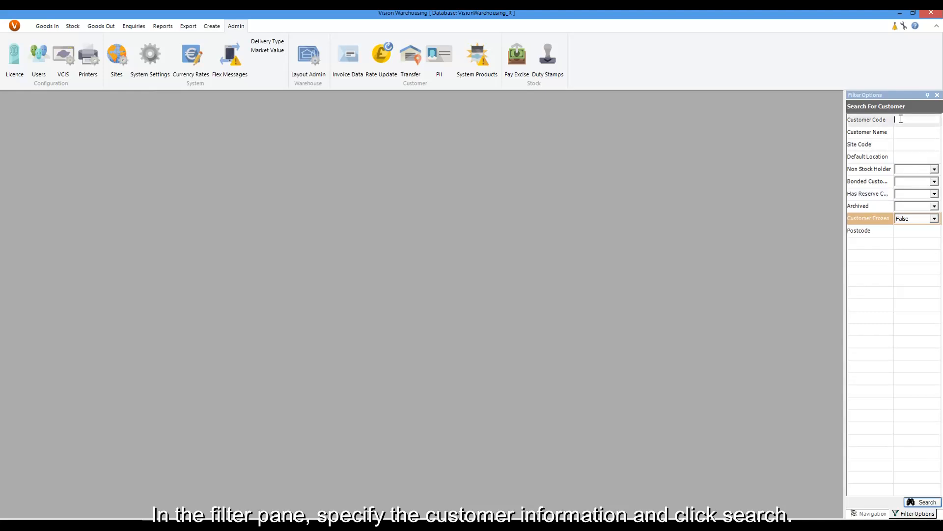
{"action": "type", "text": "MA"}
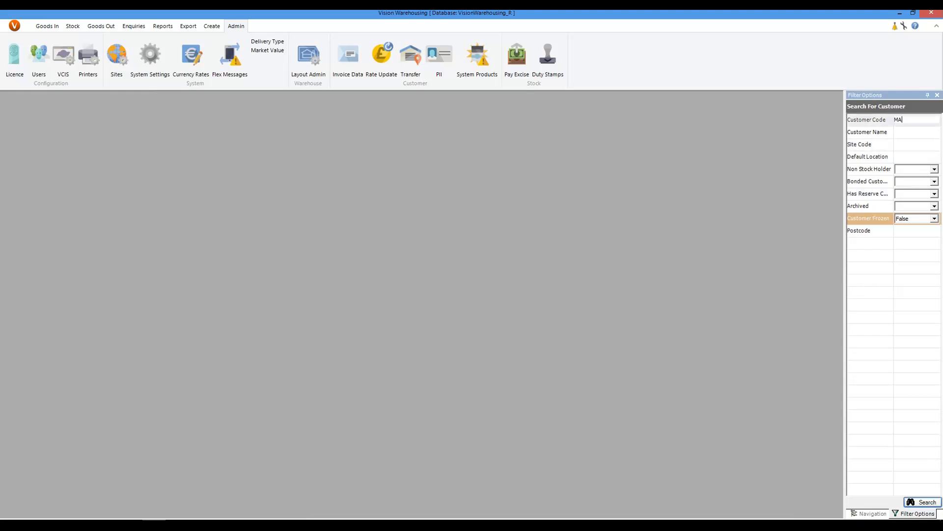
{"action": "type", "text": "TW1"}
{"action": "left_click", "coordinate": [915, 502]}
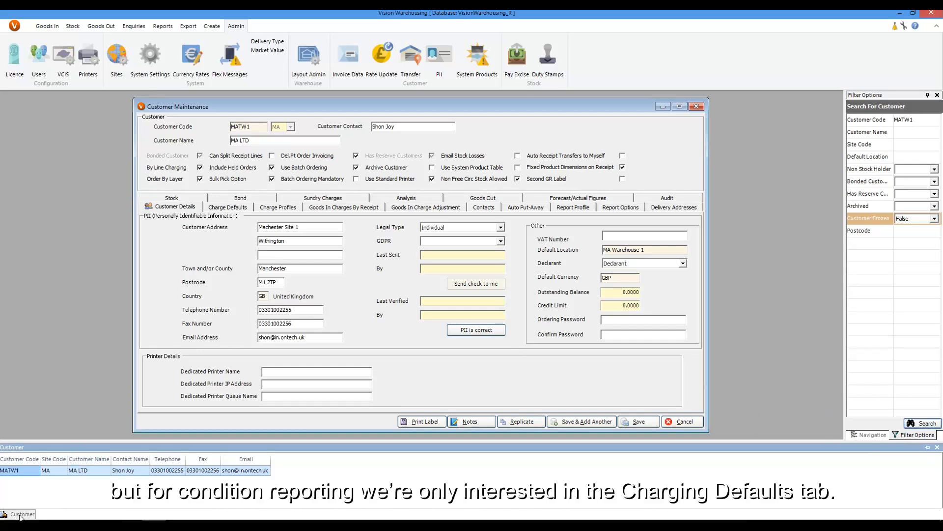
{"action": "left_click", "coordinate": [937, 447]}
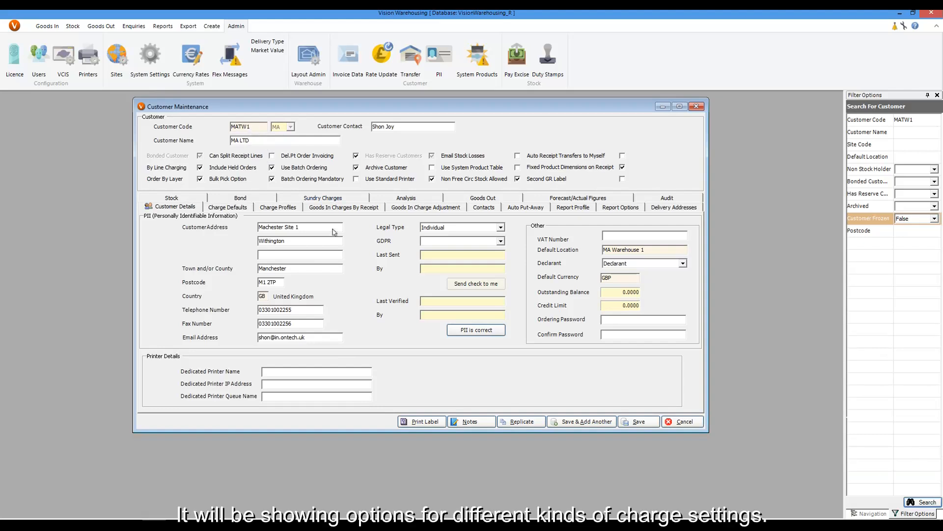
Step: Open the customer's Condition Reporting charges from Charge Defaults and examine the Charge and Per options for Condition Report (Pro)
{"action": "left_click", "coordinate": [231, 207]}
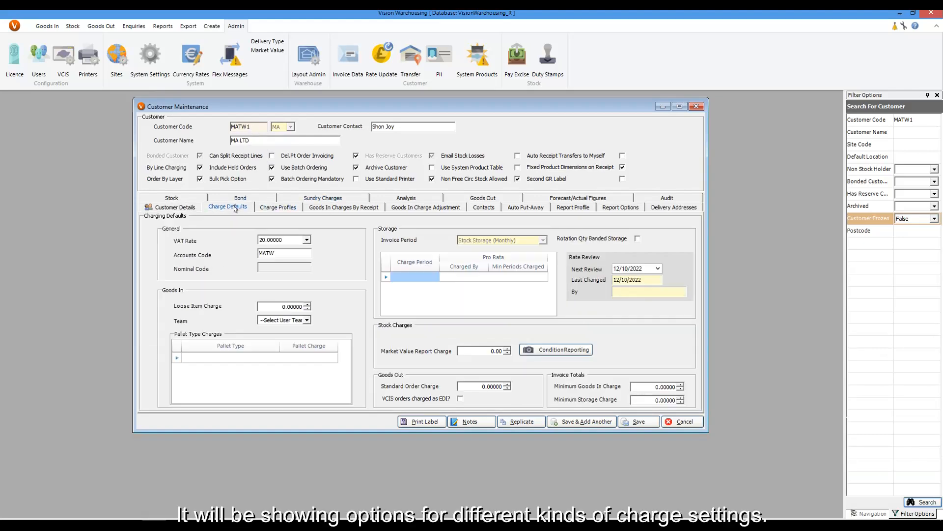
{"action": "left_click", "coordinate": [566, 352]}
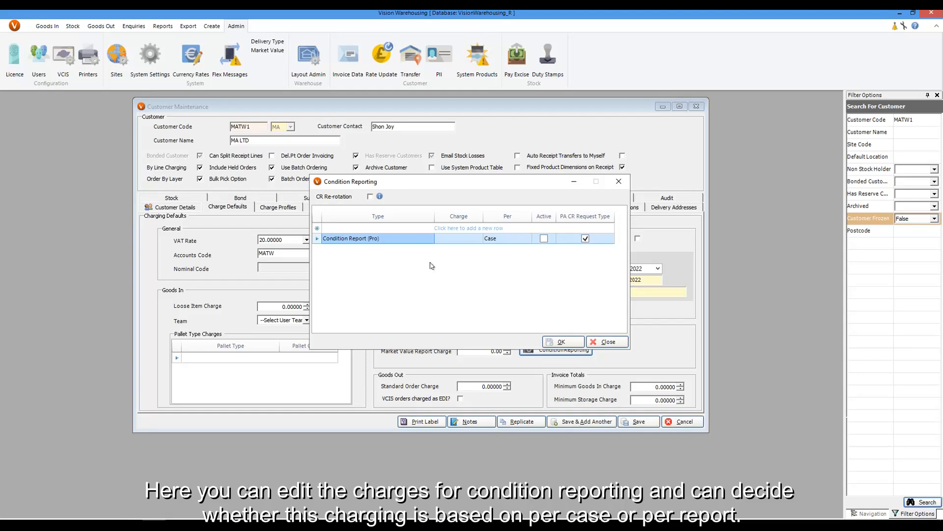
{"action": "left_click", "coordinate": [458, 241]}
{"action": "left_click", "coordinate": [459, 241]}
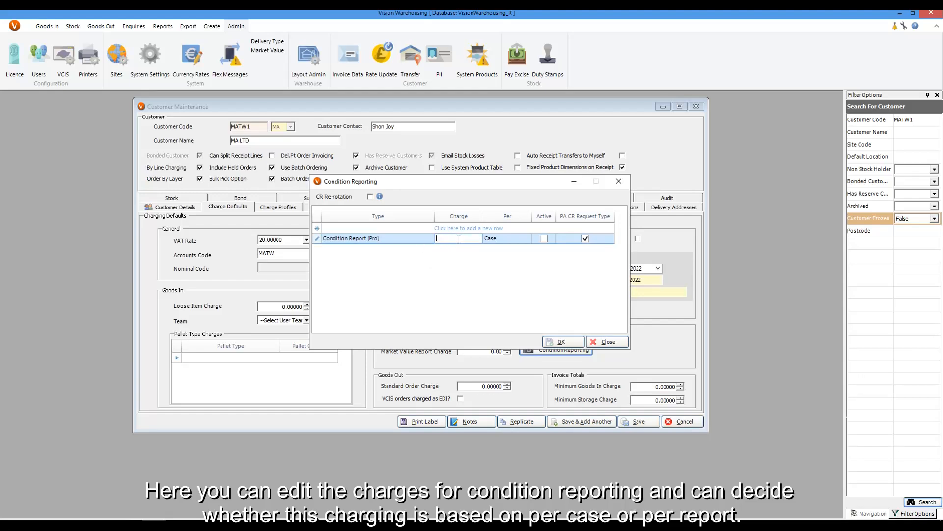
{"action": "left_click", "coordinate": [459, 262]}
{"action": "left_click", "coordinate": [512, 241]}
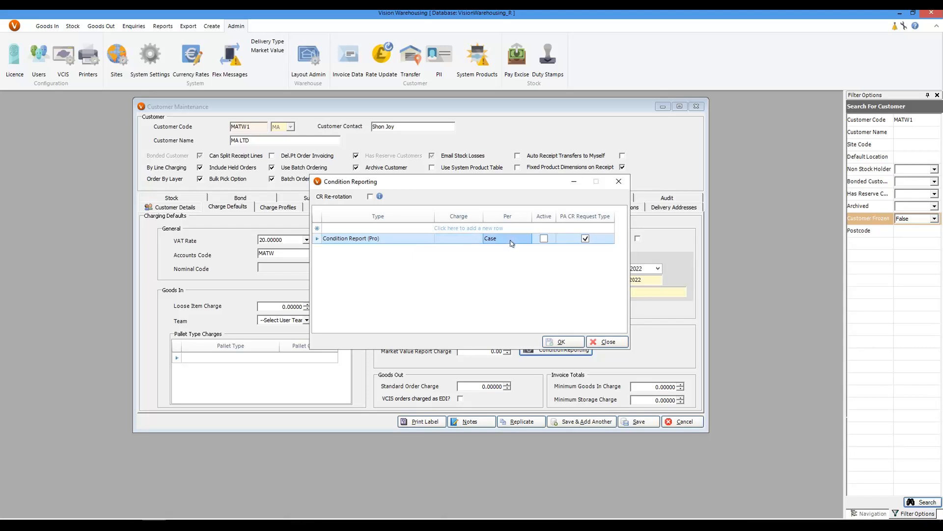
{"action": "left_click", "coordinate": [512, 243]}
{"action": "left_click", "coordinate": [527, 239]}
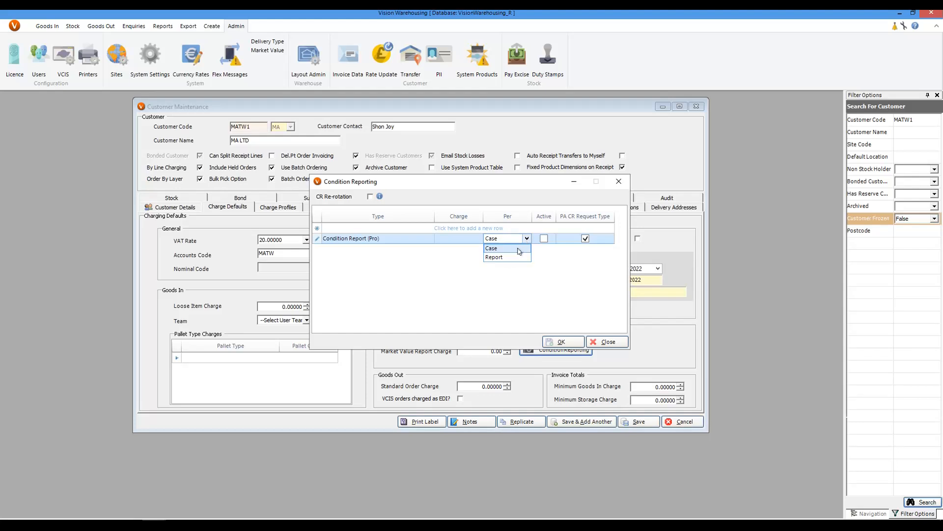
{"action": "left_click", "coordinate": [528, 239]}
{"action": "left_click", "coordinate": [529, 263]}
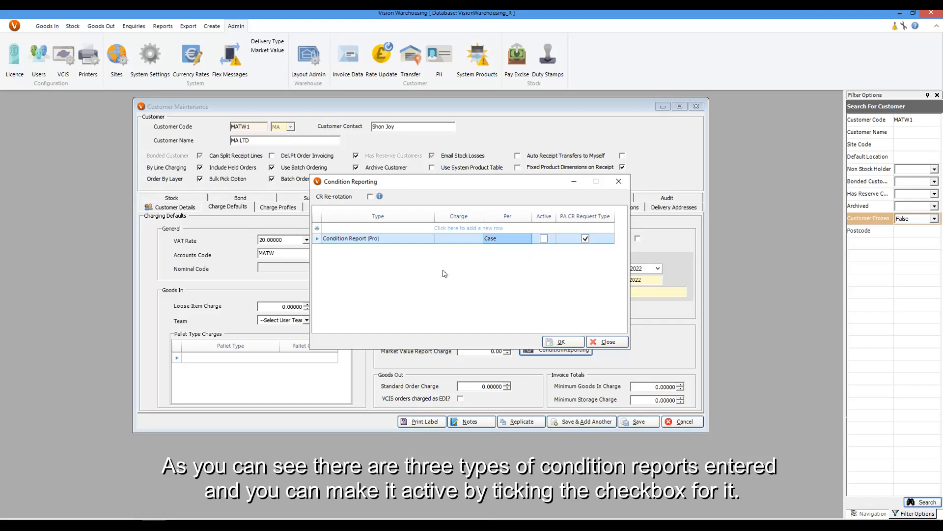
Step: Add a Quick Report condition reporting row and make the Condition Report (Pro) type active
{"action": "left_click", "coordinate": [351, 229]}
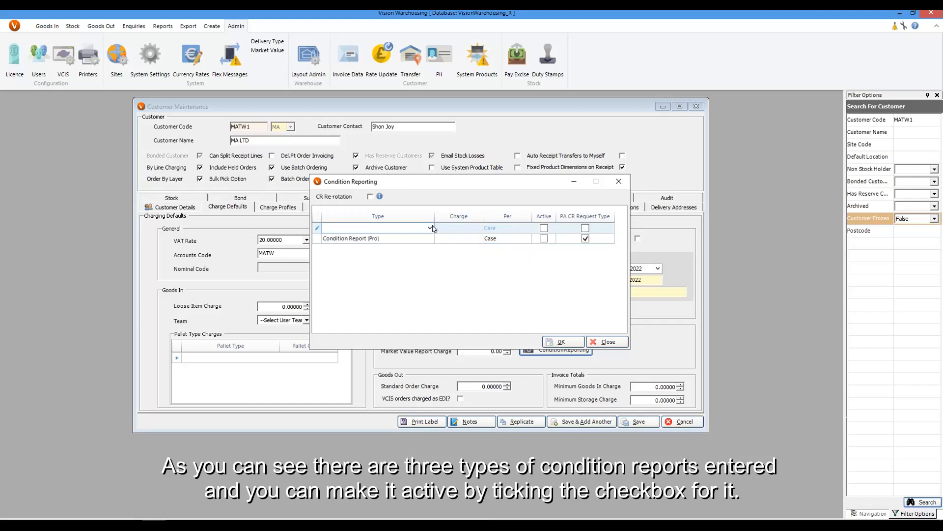
{"action": "left_click", "coordinate": [430, 228]}
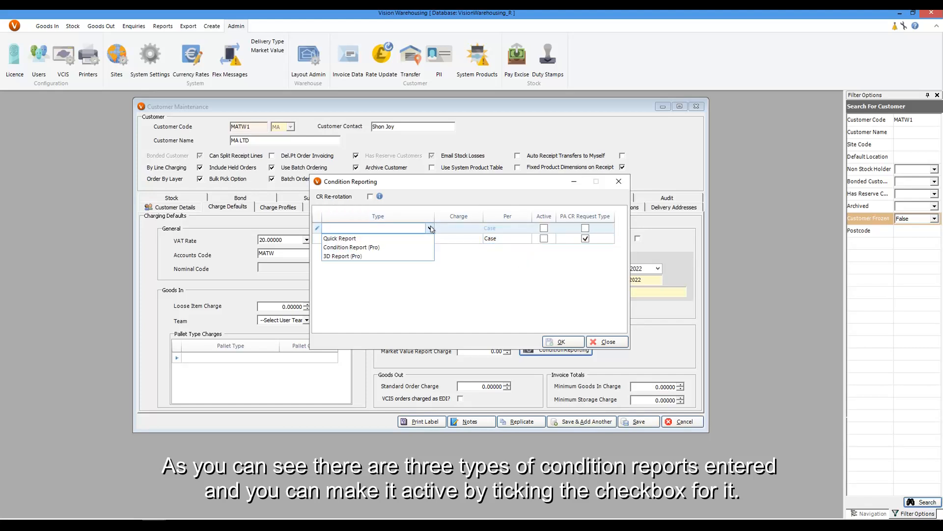
{"action": "left_click", "coordinate": [404, 238]}
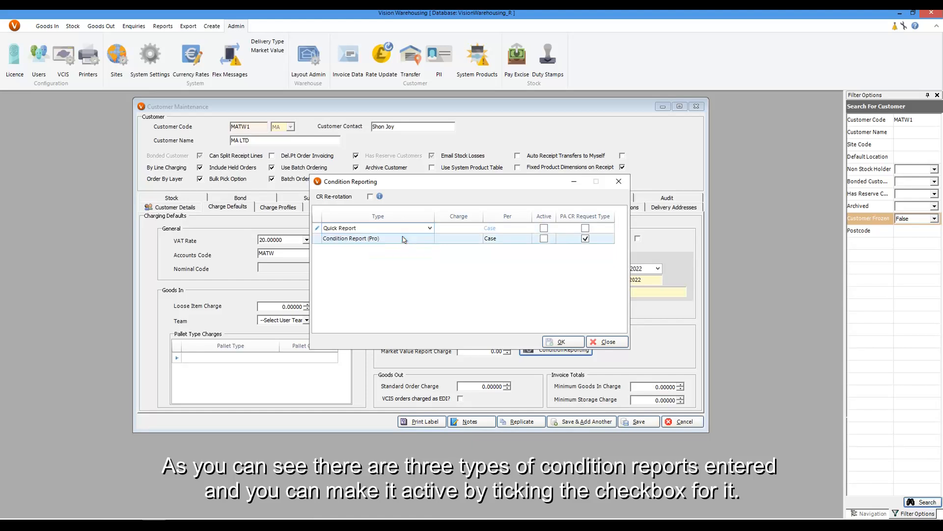
{"action": "left_click", "coordinate": [544, 239]}
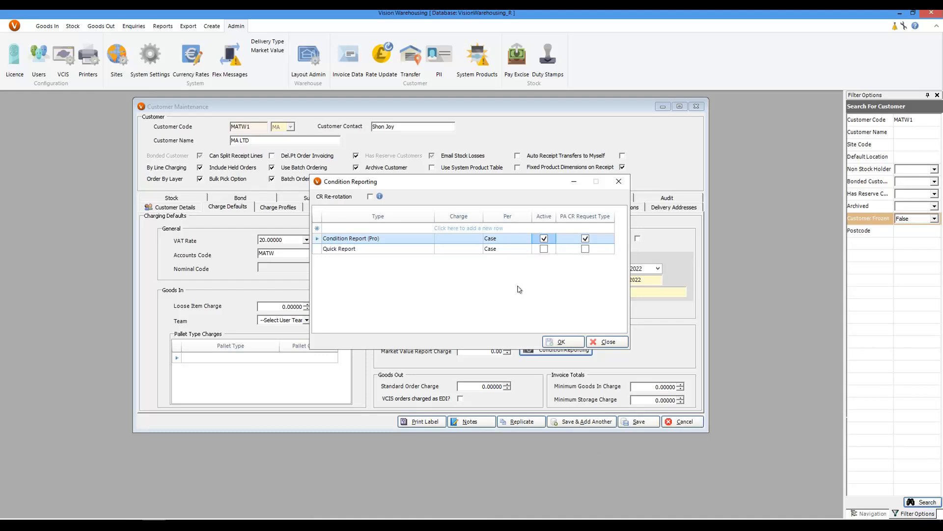
Step: Set the Quick Report charge to 10 and the Condition Report (Pro) charge to 25
{"action": "left_click", "coordinate": [461, 250]}
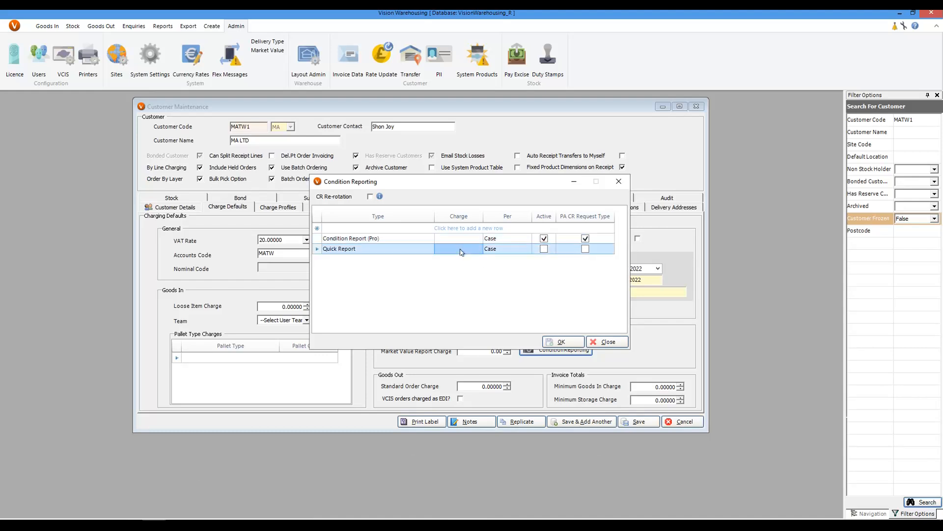
{"action": "left_click", "coordinate": [461, 250]}
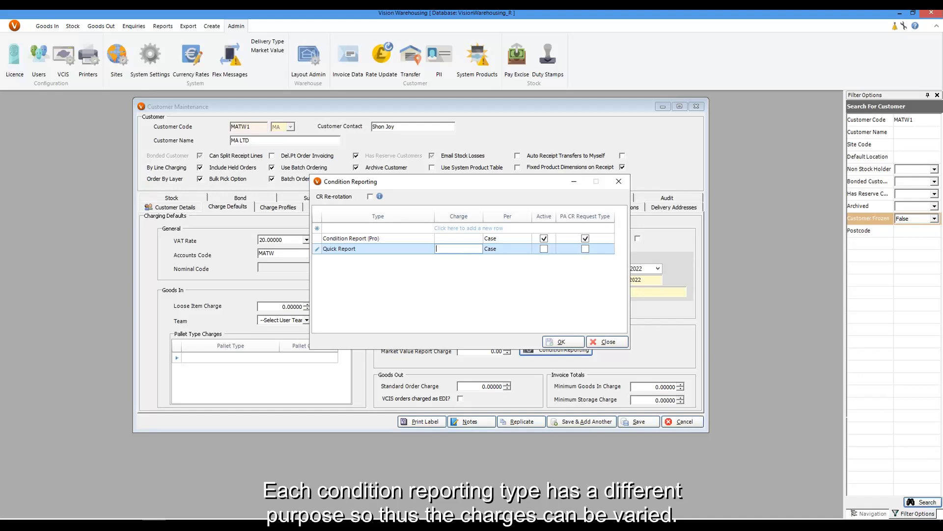
{"action": "type", "text": "10"}
{"action": "left_click", "coordinate": [455, 238]}
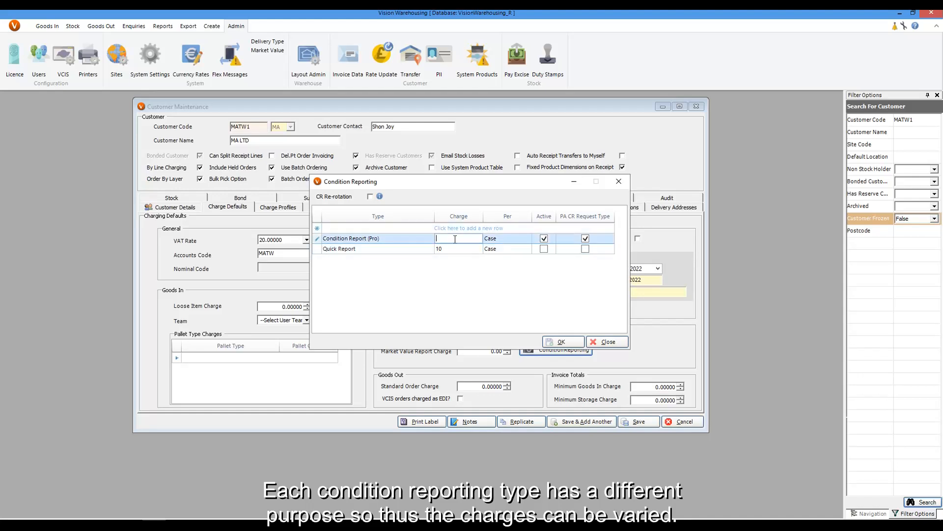
{"action": "type", "text": "25"}
{"action": "key", "text": "Return"}
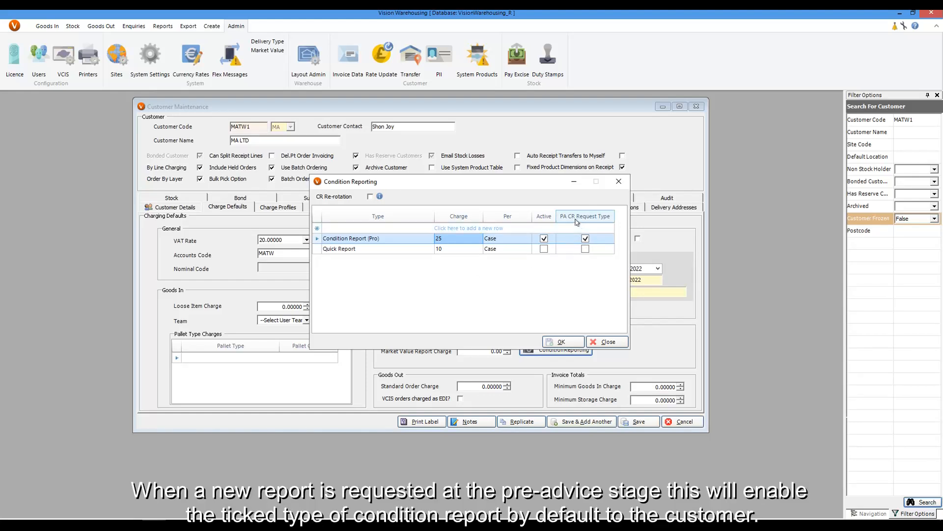
Step: Enable CR Re-rotation for the customer's condition reporting
{"action": "left_click", "coordinate": [585, 239]}
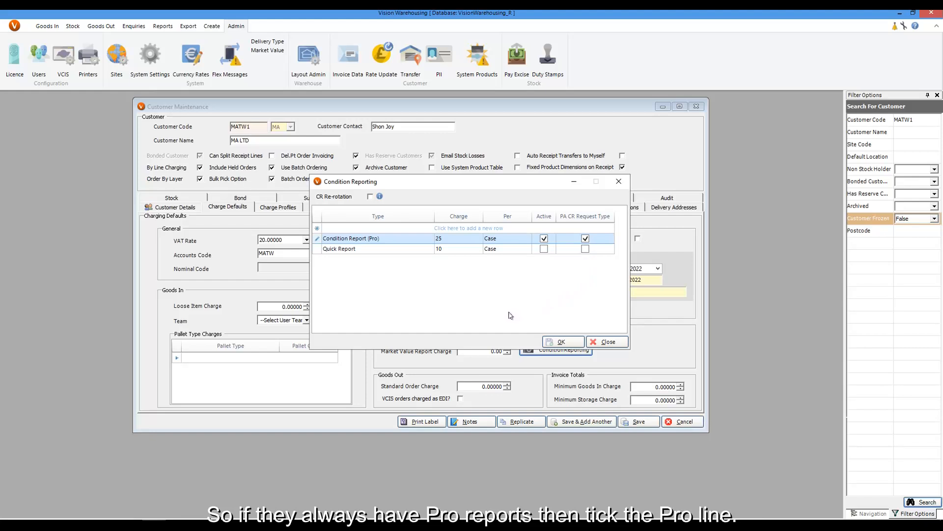
{"action": "left_click", "coordinate": [370, 197]}
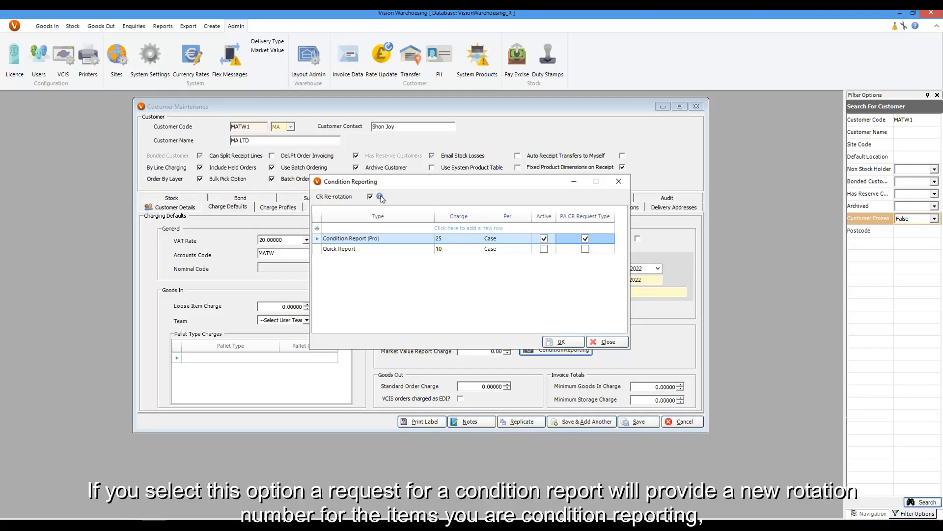
{"action": "mouse_move", "coordinate": [381, 197]}
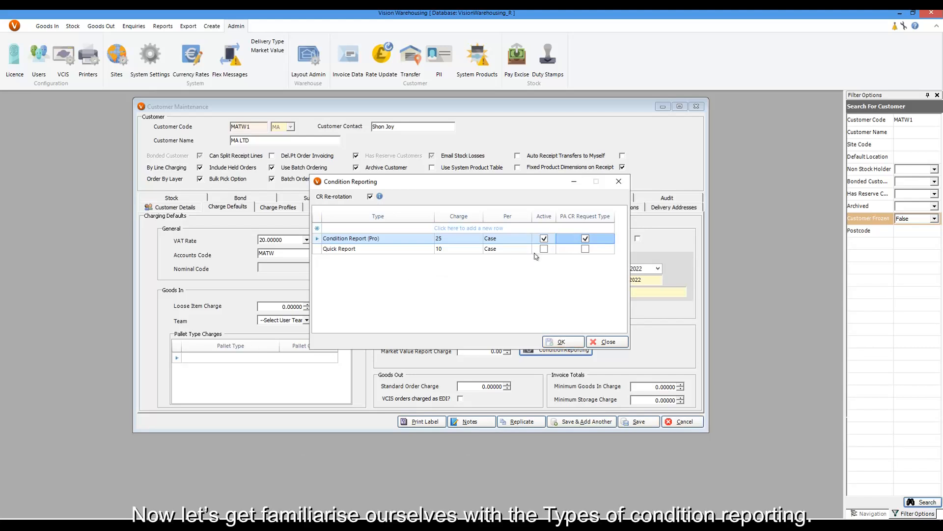
Step: Open the type list for a new row to review the available report types, then close Condition Reporting and Customer Maintenance
{"action": "left_click", "coordinate": [408, 228]}
{"action": "left_click", "coordinate": [428, 229]}
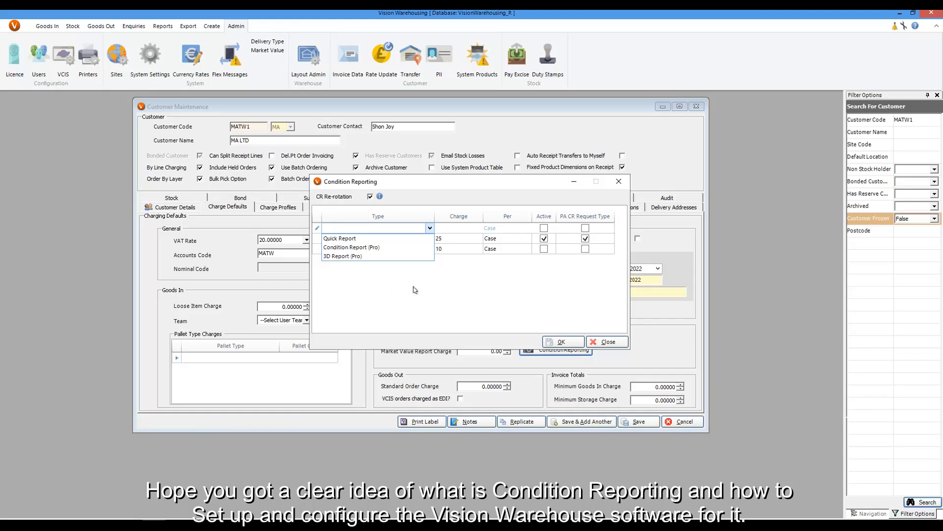
{"action": "left_click", "coordinate": [606, 343]}
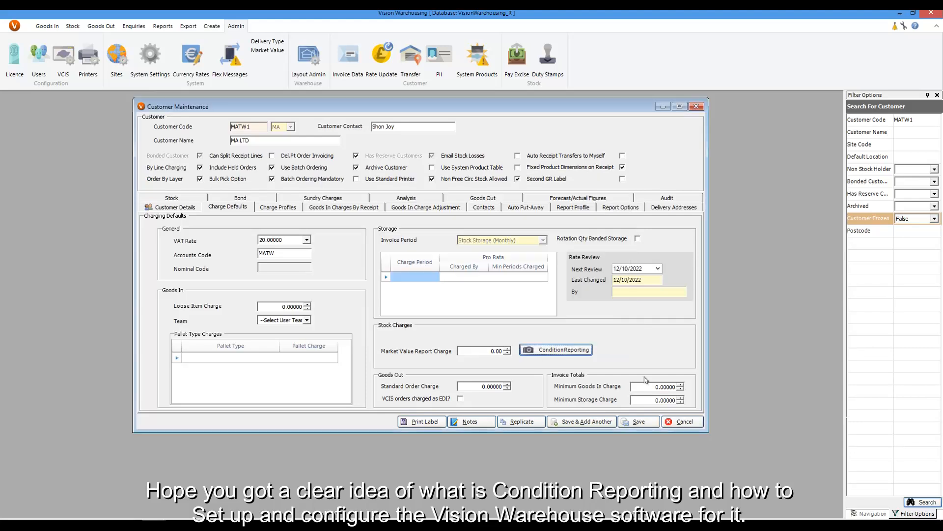
{"action": "left_click", "coordinate": [696, 107]}
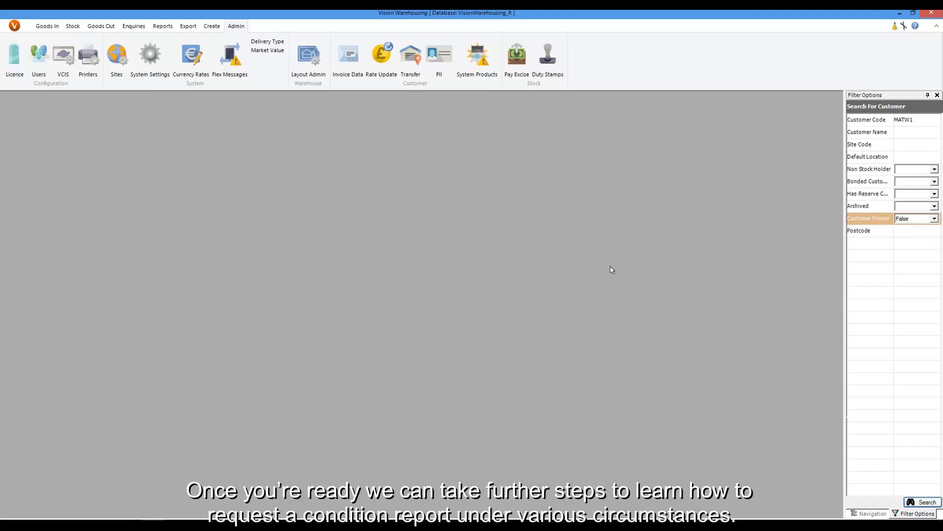